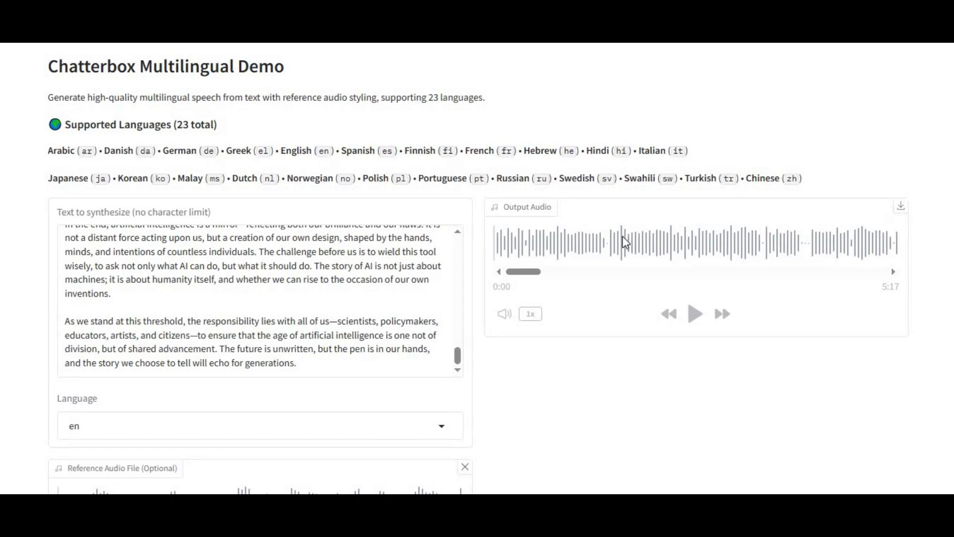
Expand the More options accordion to show the random seed and temperature settings, then review the text box
scroll(224, 347, down, 2)
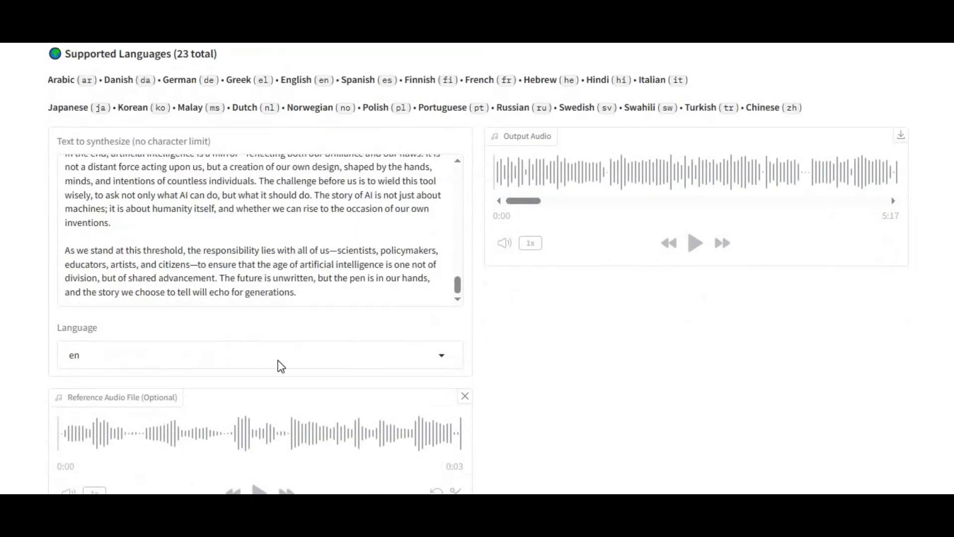
scroll(277, 366, down, 5)
scroll(279, 360, down, 1)
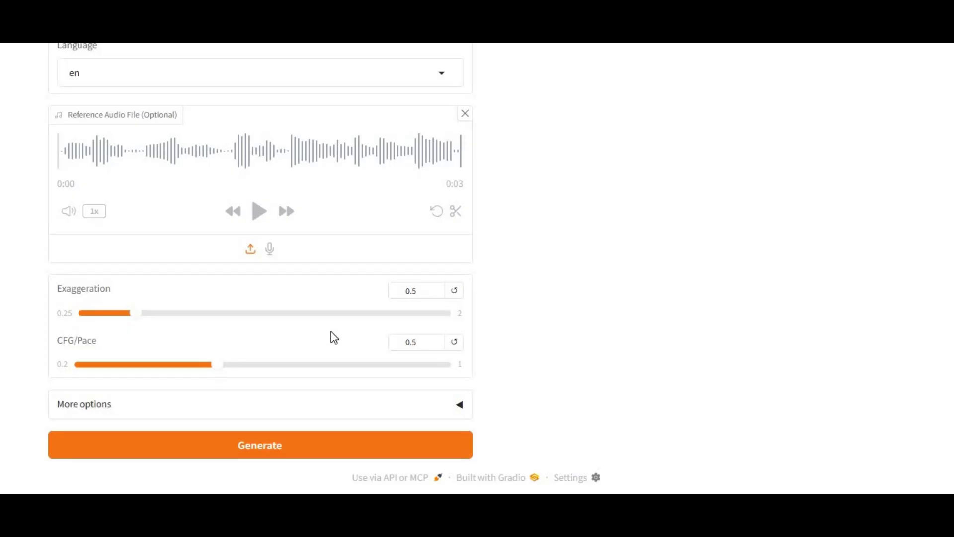
click(303, 413)
scroll(336, 367, down, 3)
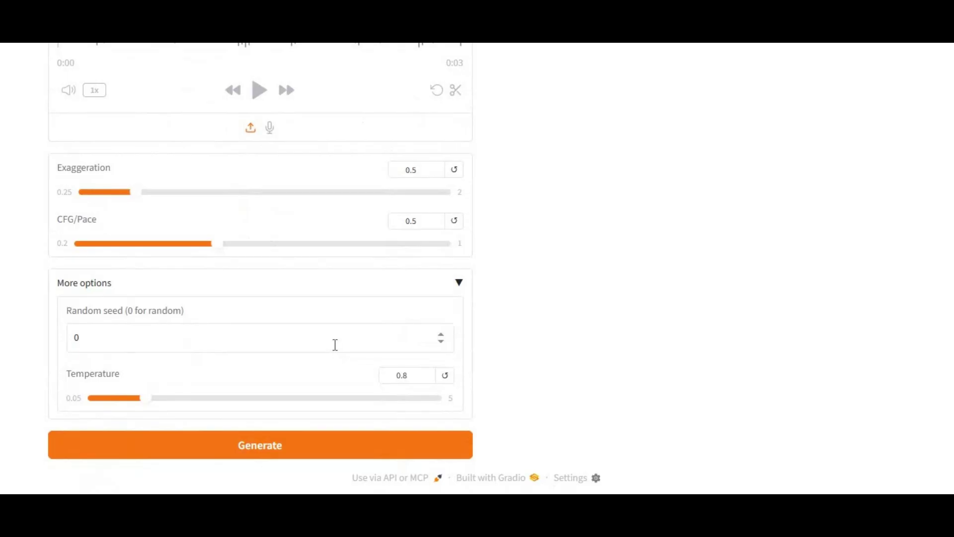
scroll(335, 344, up, 10)
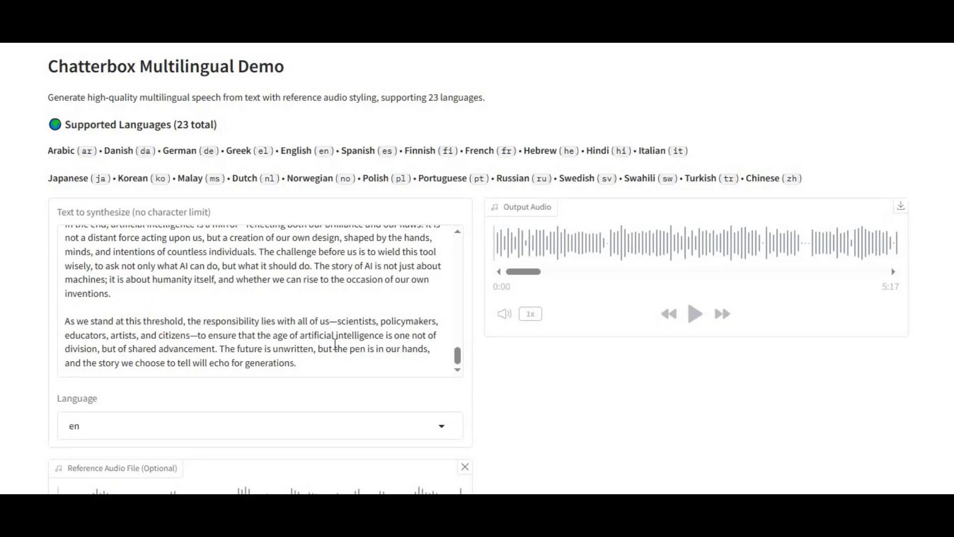
scroll(335, 344, down, 2)
scroll(336, 344, up, 3)
scroll(337, 343, up, 2)
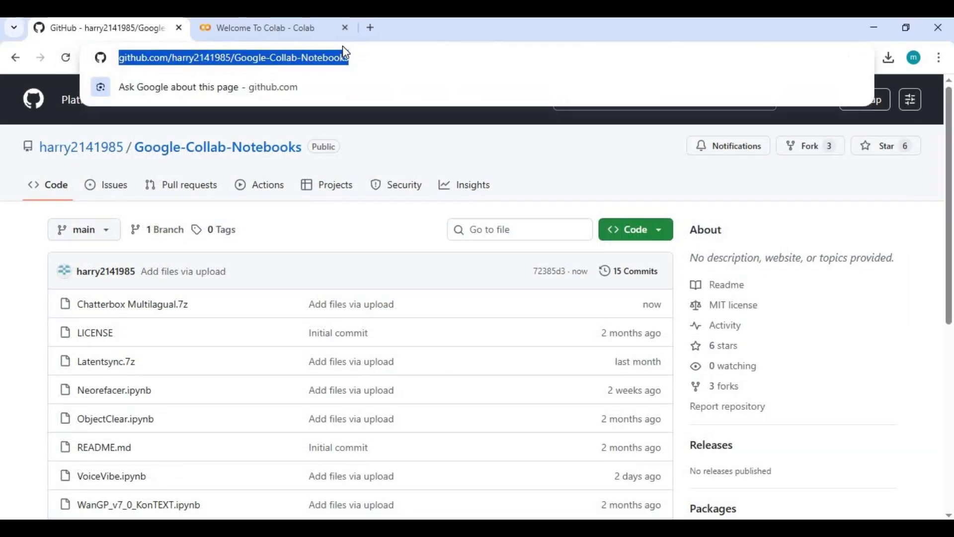
Open Chatterbox Multilagual.7z in the Google-Collab-Notebooks repository and download the raw archive
click(369, 225)
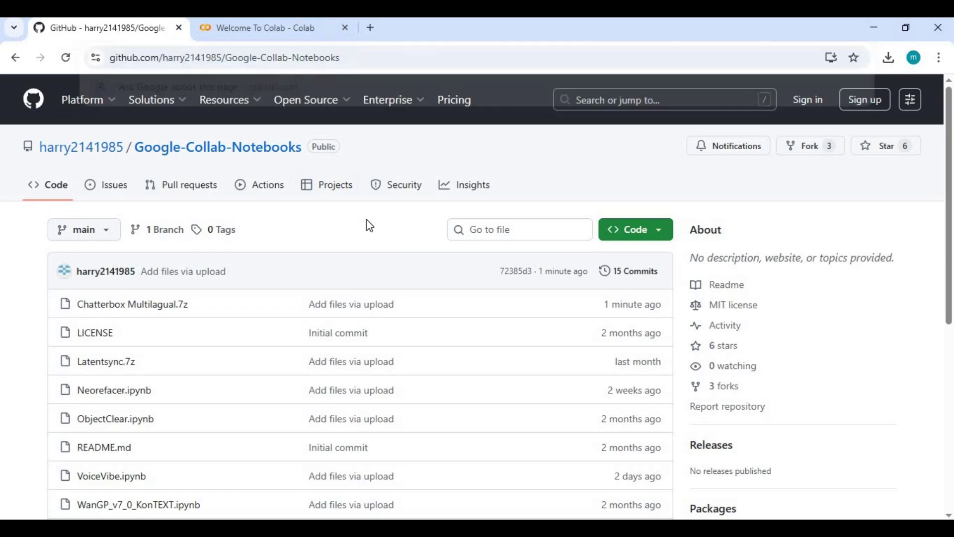
scroll(369, 225, down, 7)
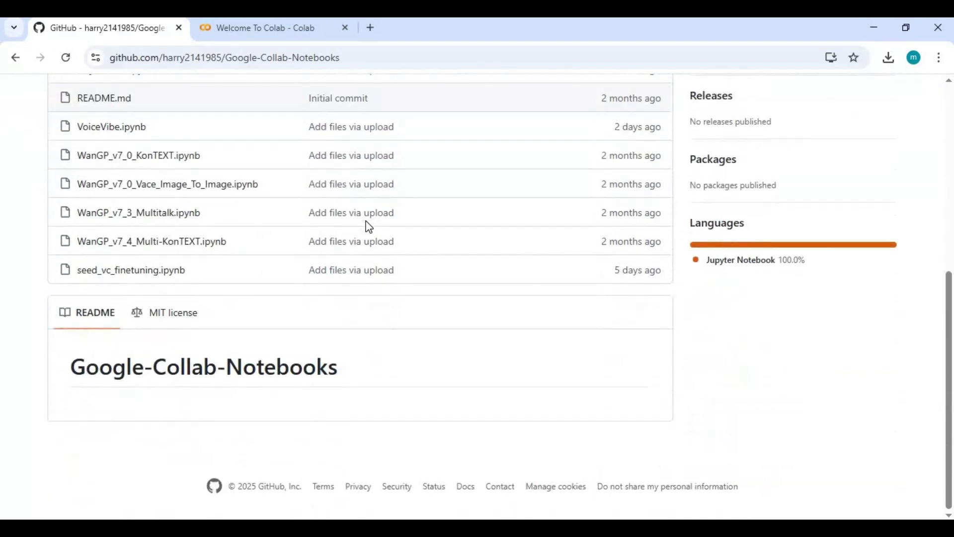
scroll(369, 225, up, 4)
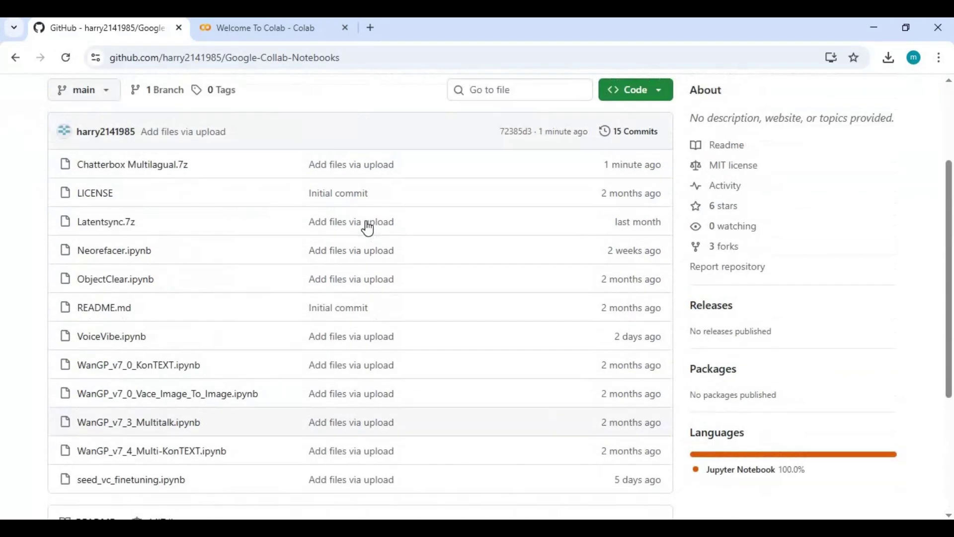
click(131, 169)
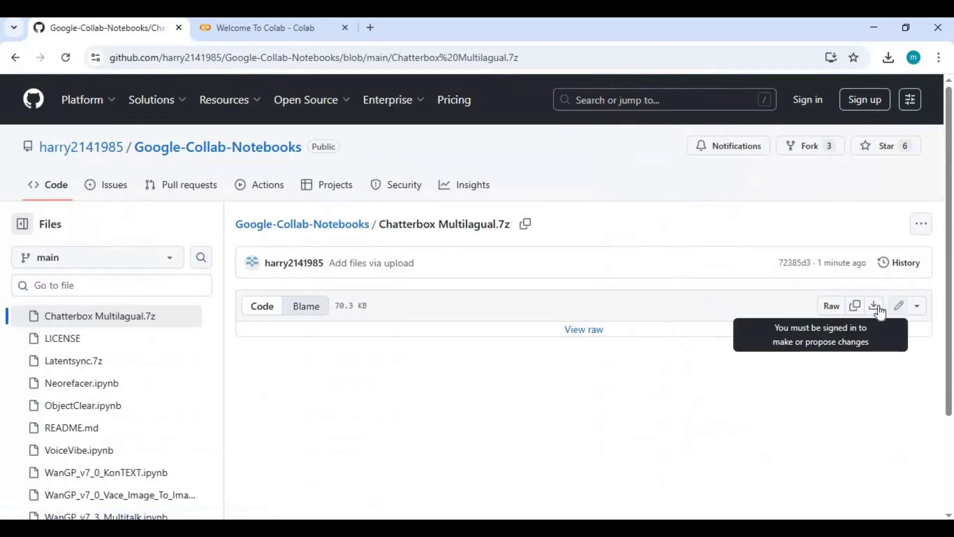
click(875, 306)
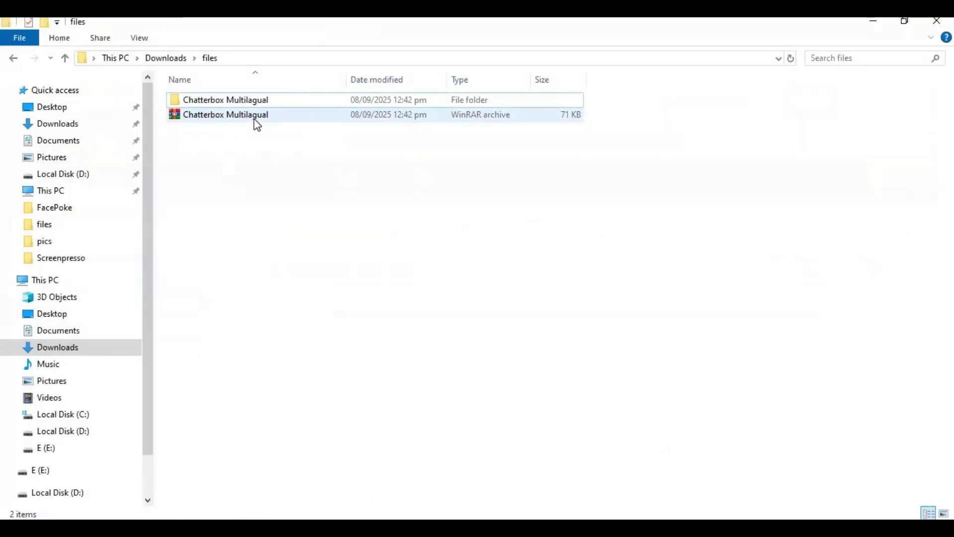
Open the extracted Chatterbox Multilagual folder, locate Chatterbox_Multilangual.ipynb and the Run script, then return to Chrome
double_click(212, 100)
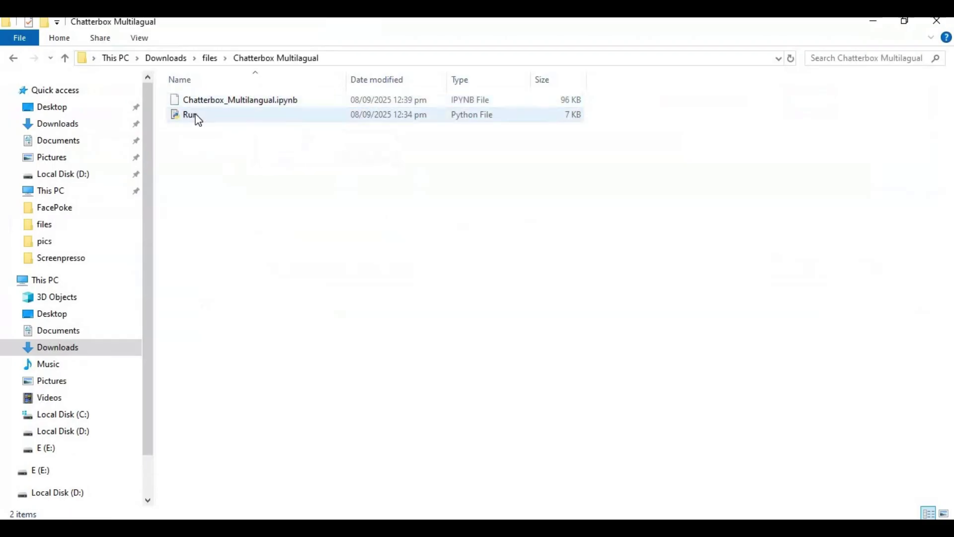
click(197, 118)
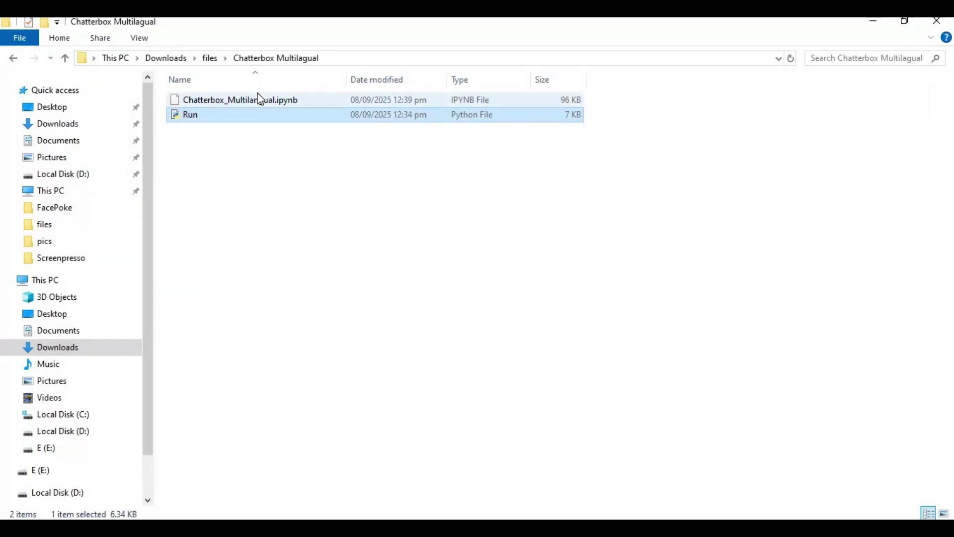
click(197, 105)
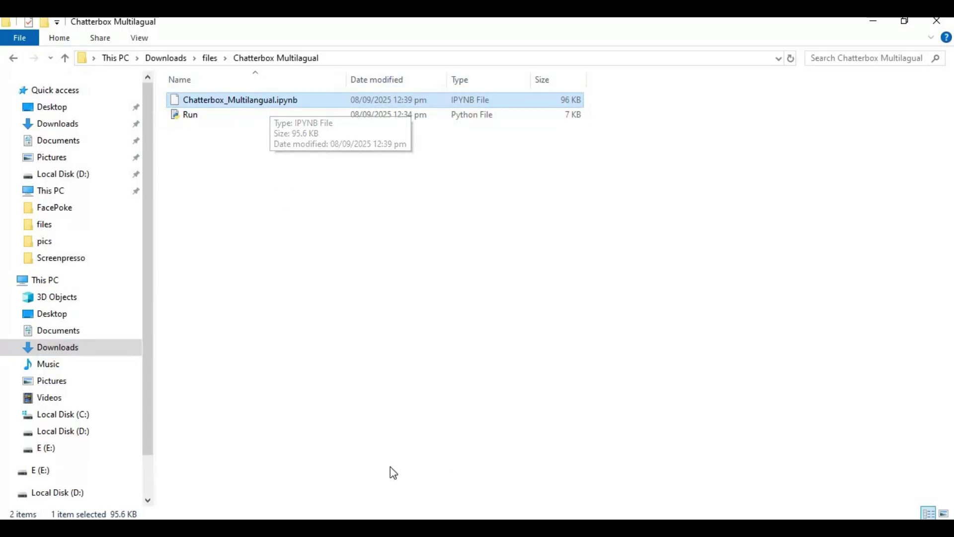
key(alt+Tab)
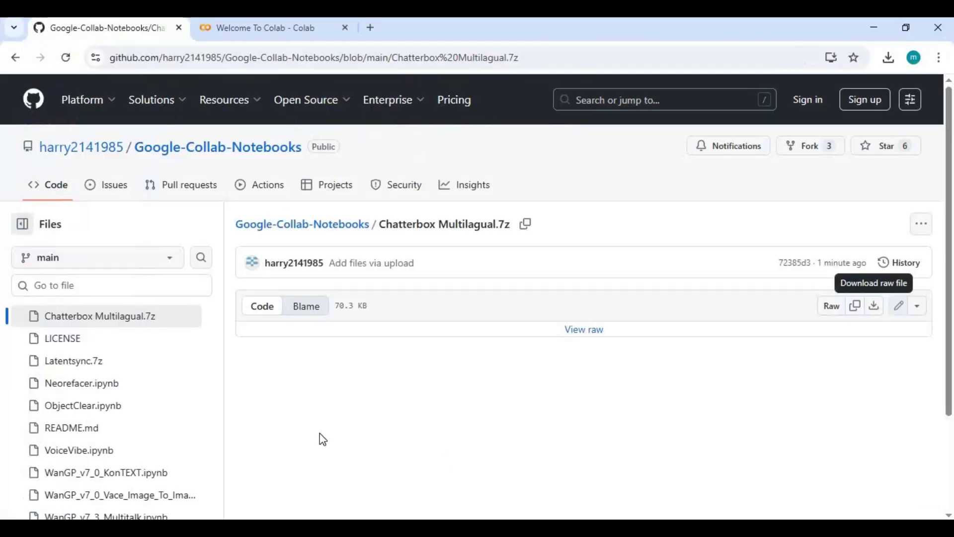
Create a new untitled notebook in Drive from the Welcome To Colab page
click(291, 31)
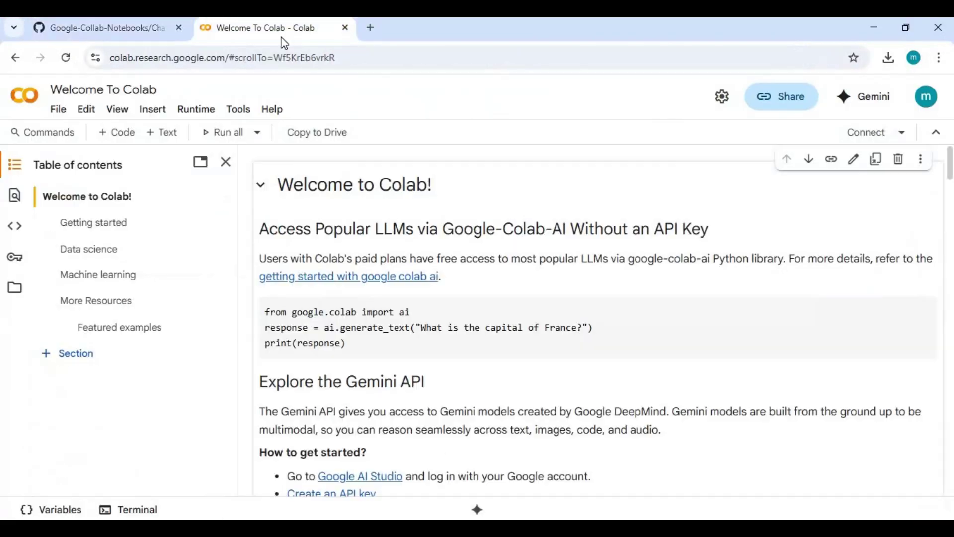
click(61, 114)
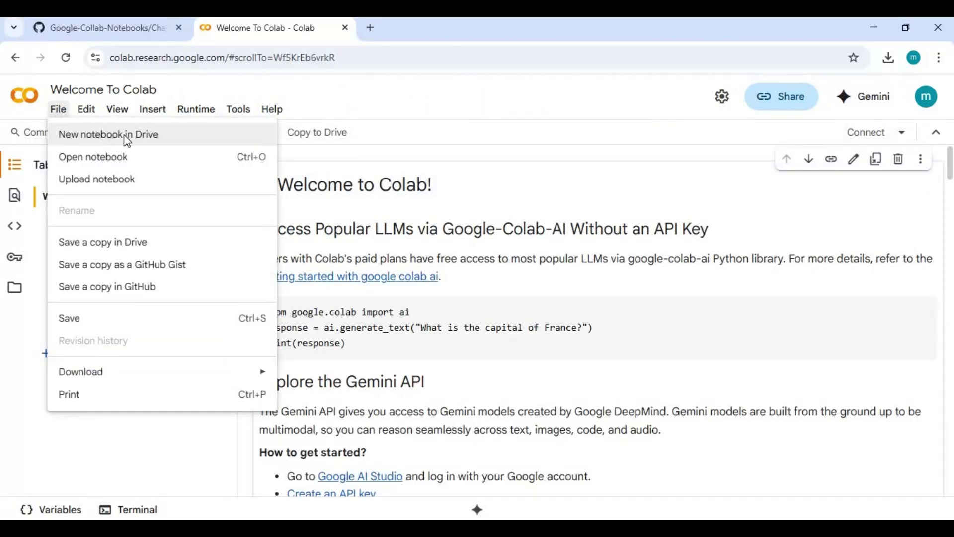
click(124, 134)
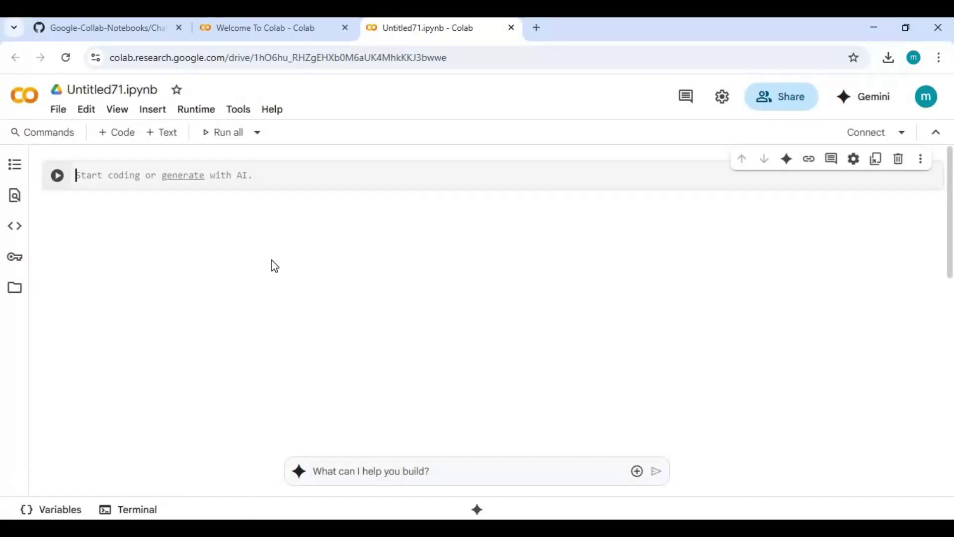
Upload Chatterbox_Multilangual.ipynb from Downloads > files > Chatterbox Multilagual, leaving the untitled notebook
click(58, 110)
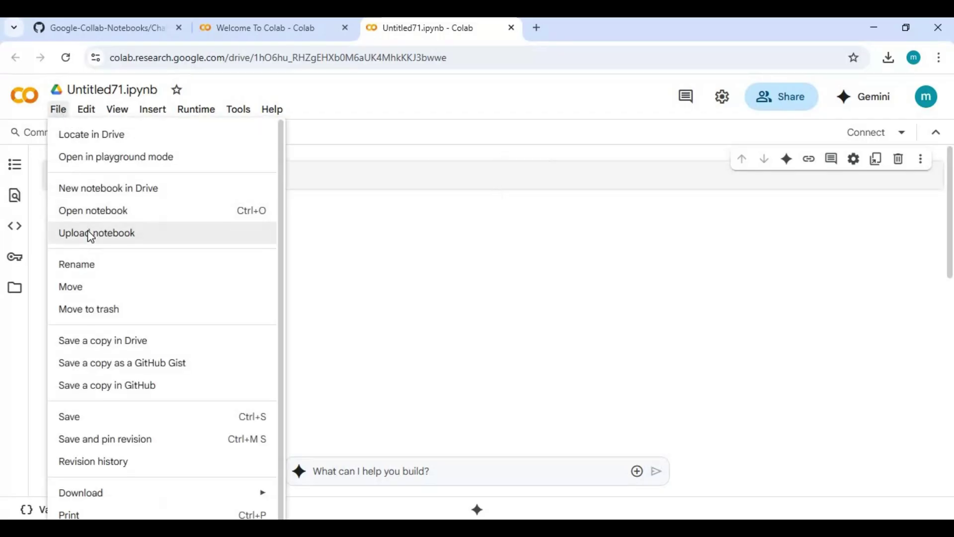
click(95, 234)
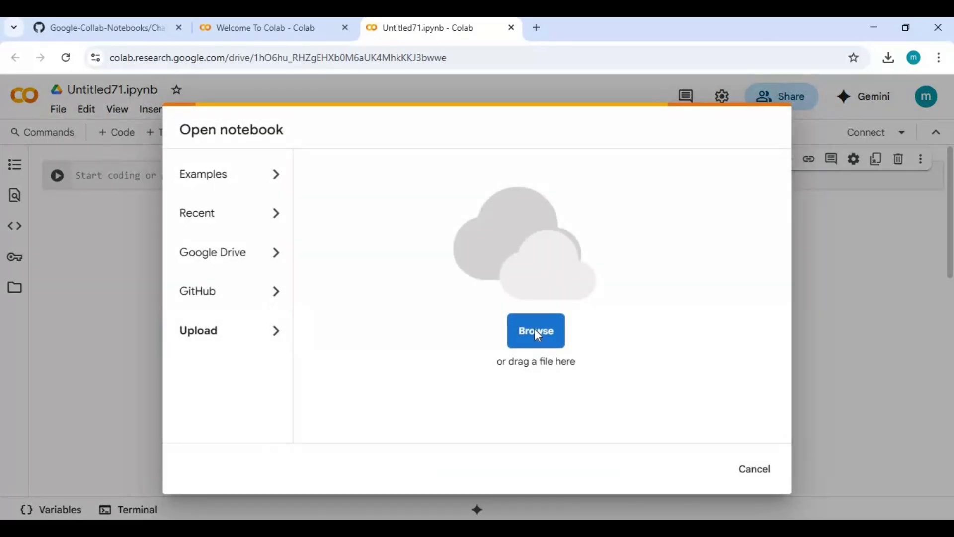
click(538, 330)
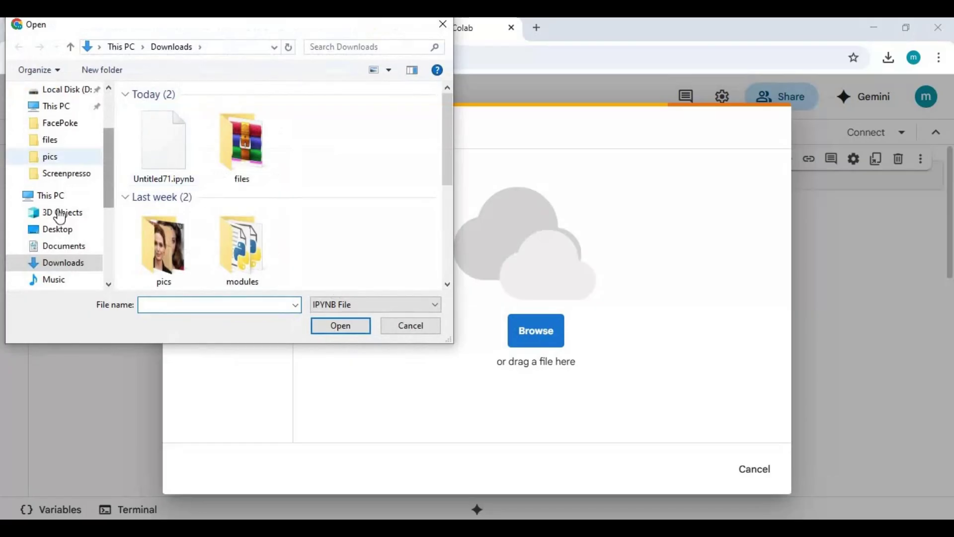
double_click(242, 159)
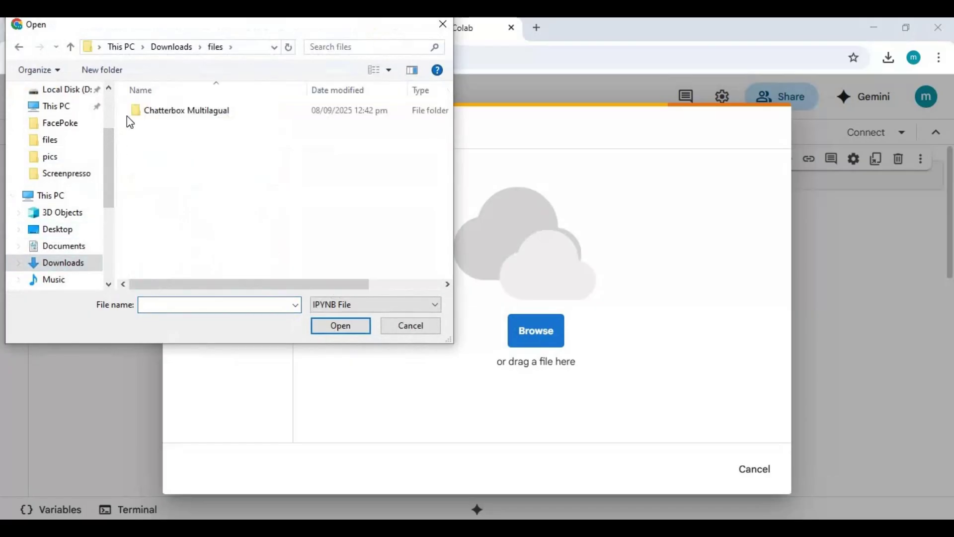
double_click(183, 114)
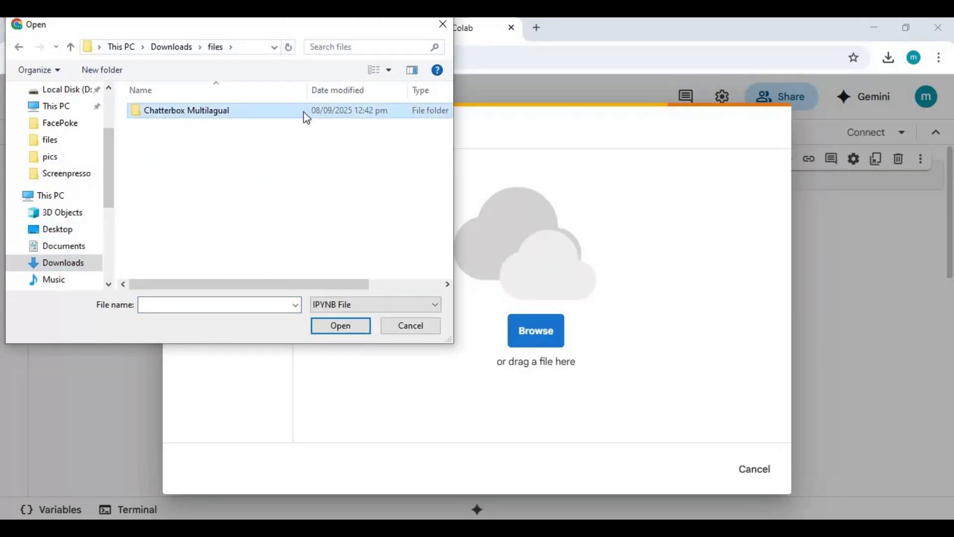
double_click(218, 116)
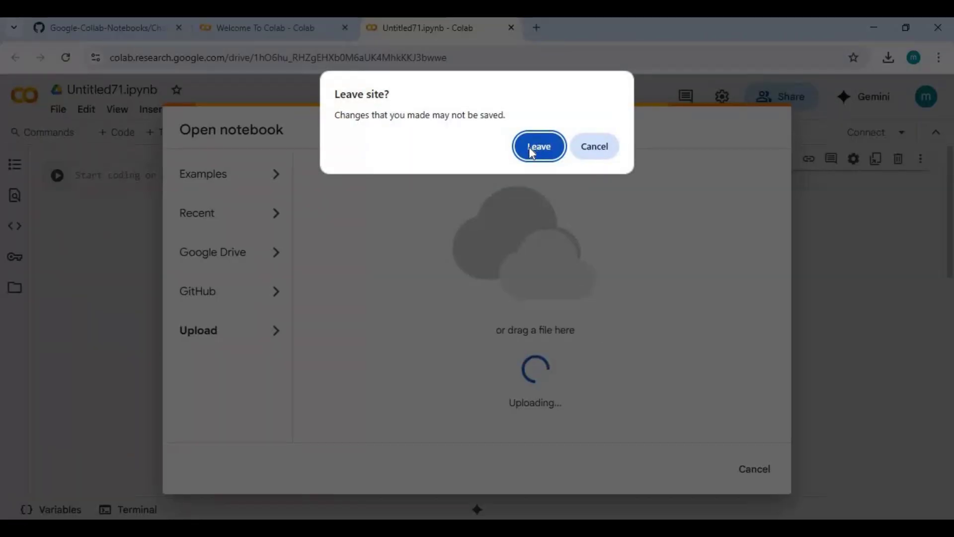
click(534, 147)
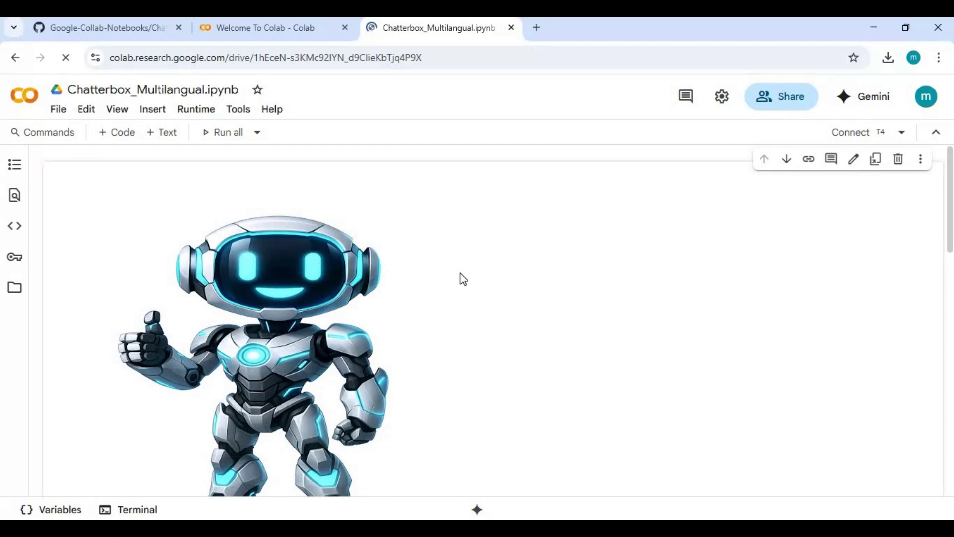
Change the runtime type to T4 GPU, save it, and connect the notebook
scroll(461, 279, down, 20)
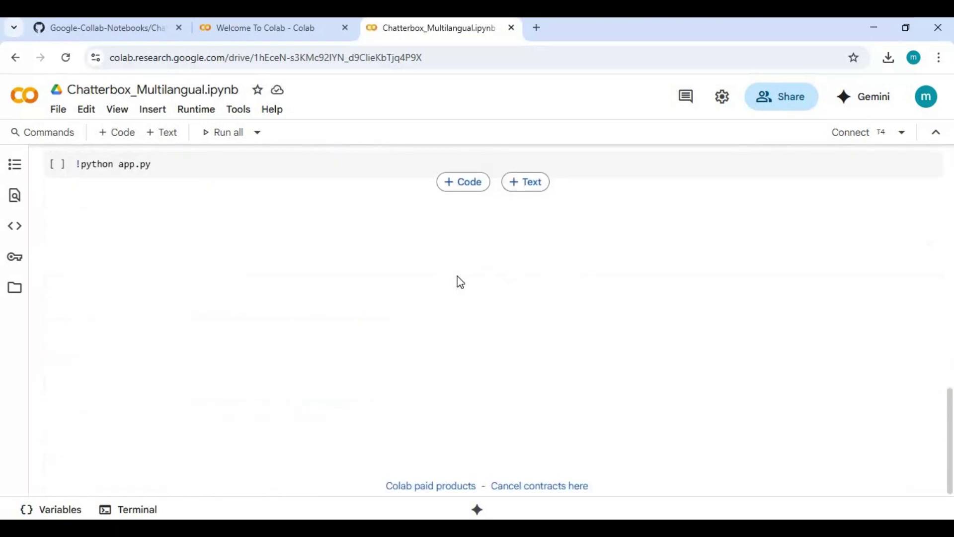
scroll(457, 277, up, 20)
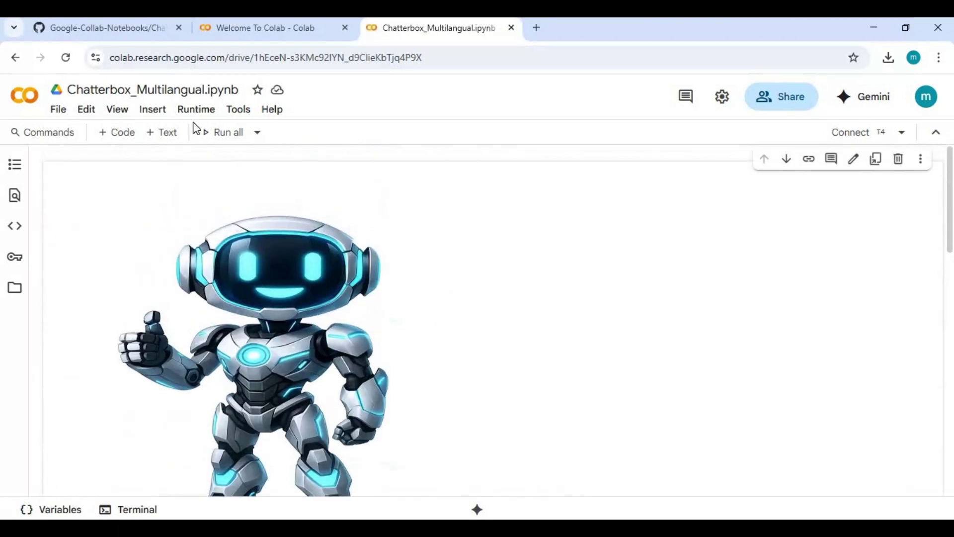
click(197, 111)
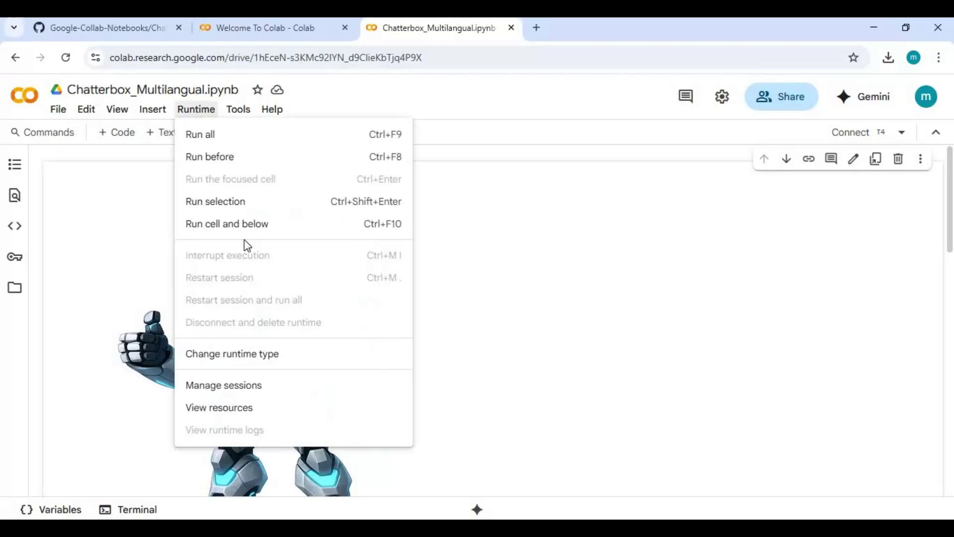
click(239, 353)
click(417, 263)
click(638, 462)
click(850, 134)
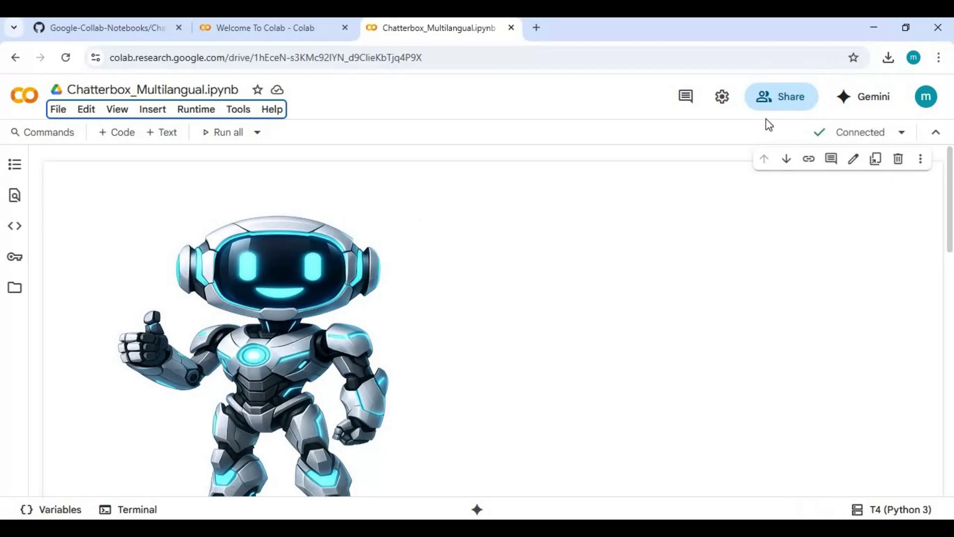
Run the Clone cell to fetch the Chatterbox-Multilingual-TTS repository
scroll(503, 301, down, 5)
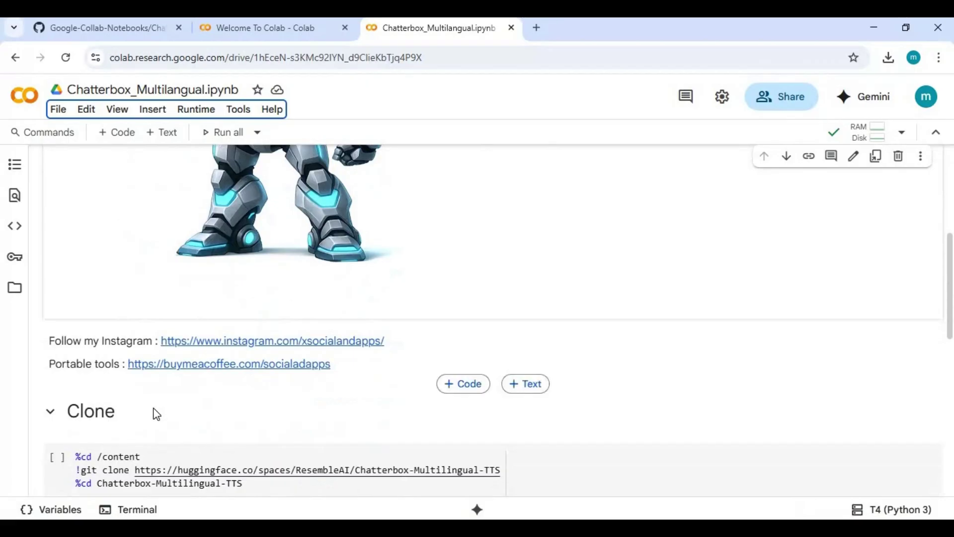
scroll(87, 410, down, 3)
click(58, 318)
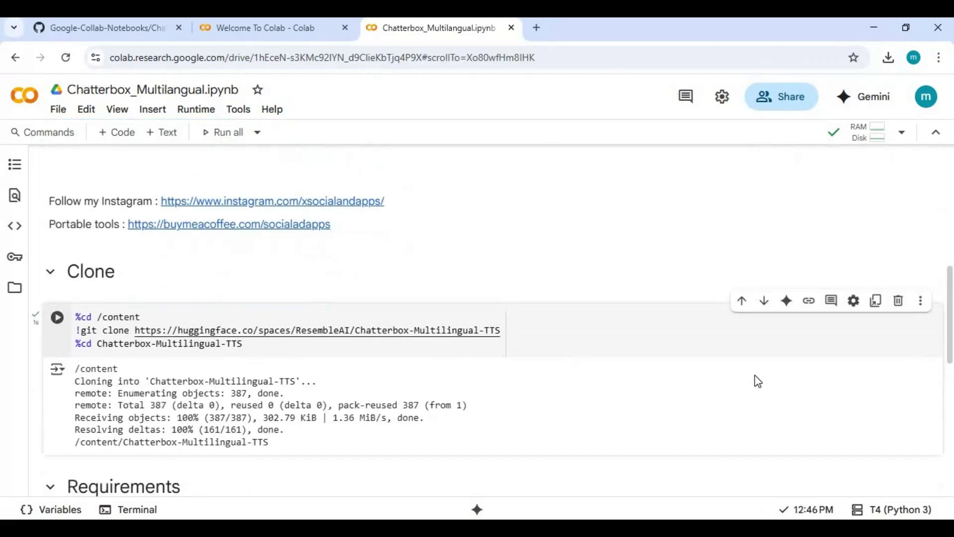
Run the Requirements pip install cell, then restart the session to load the new packages
scroll(236, 375, down, 4)
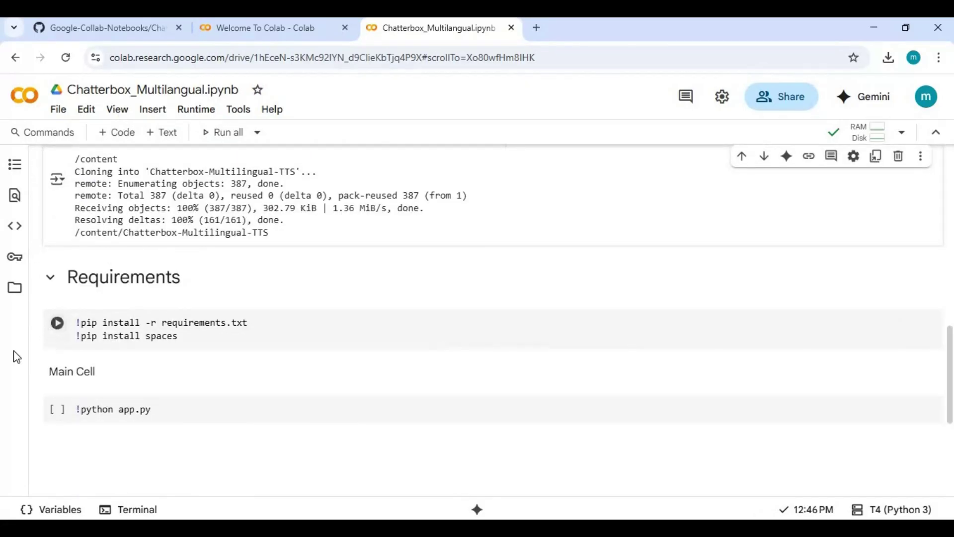
click(57, 323)
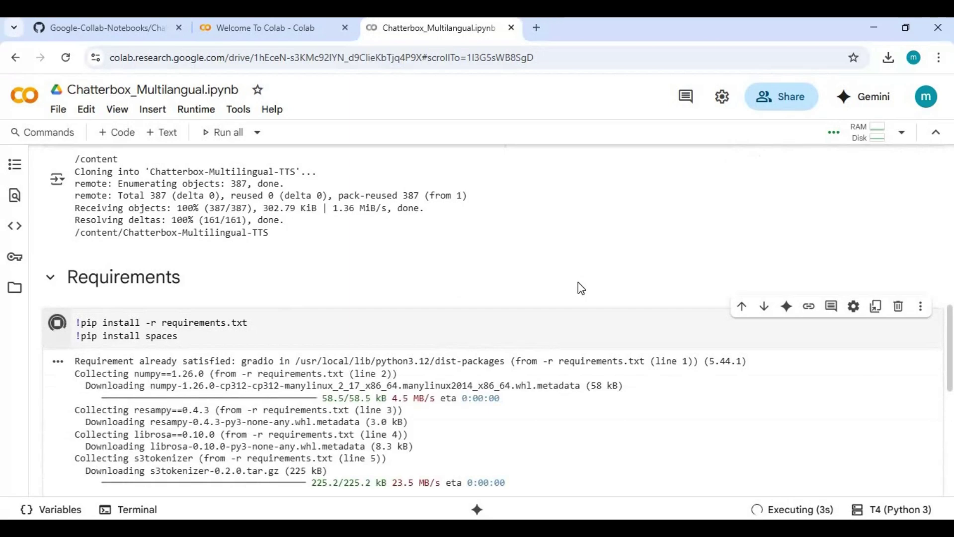
scroll(588, 295, down, 4)
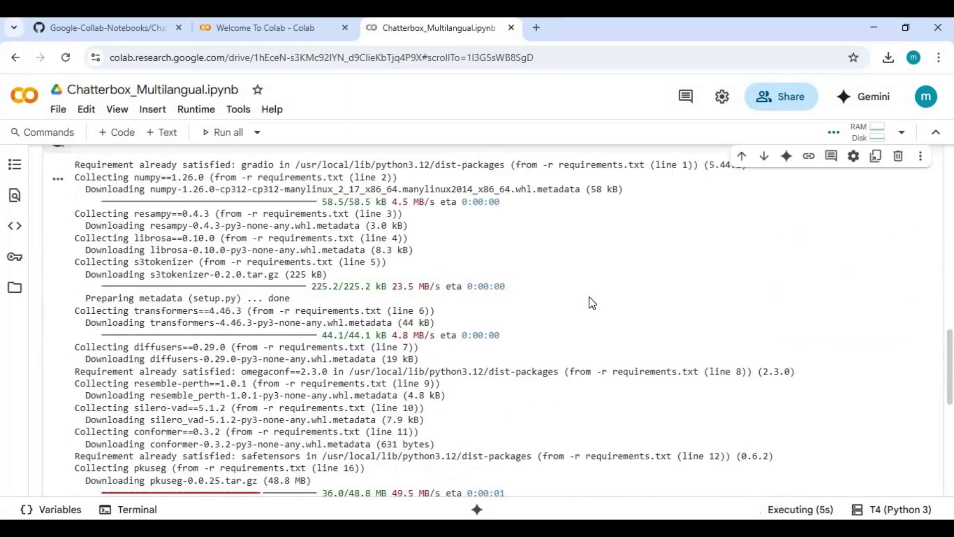
scroll(590, 302, down, 4)
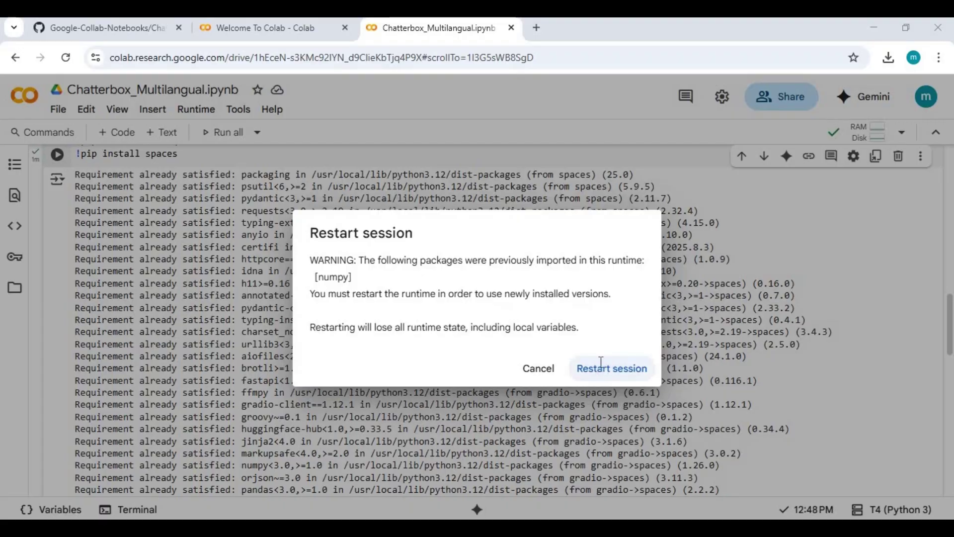
click(606, 368)
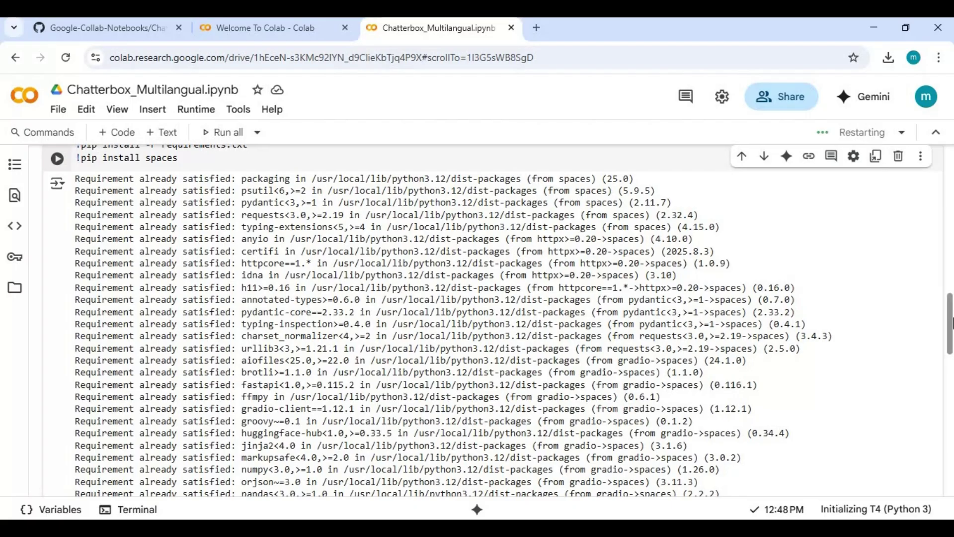
mouse_move(952, 322)
mouse_down()
mouse_move(931, 187)
mouse_move(939, 289)
mouse_up()
scroll(940, 289, down, 3)
scroll(943, 270, up, 2)
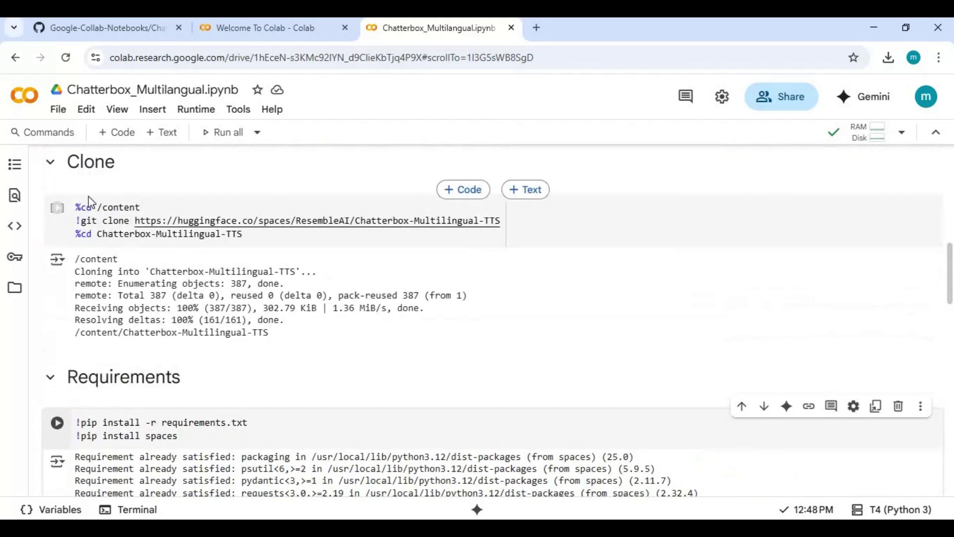